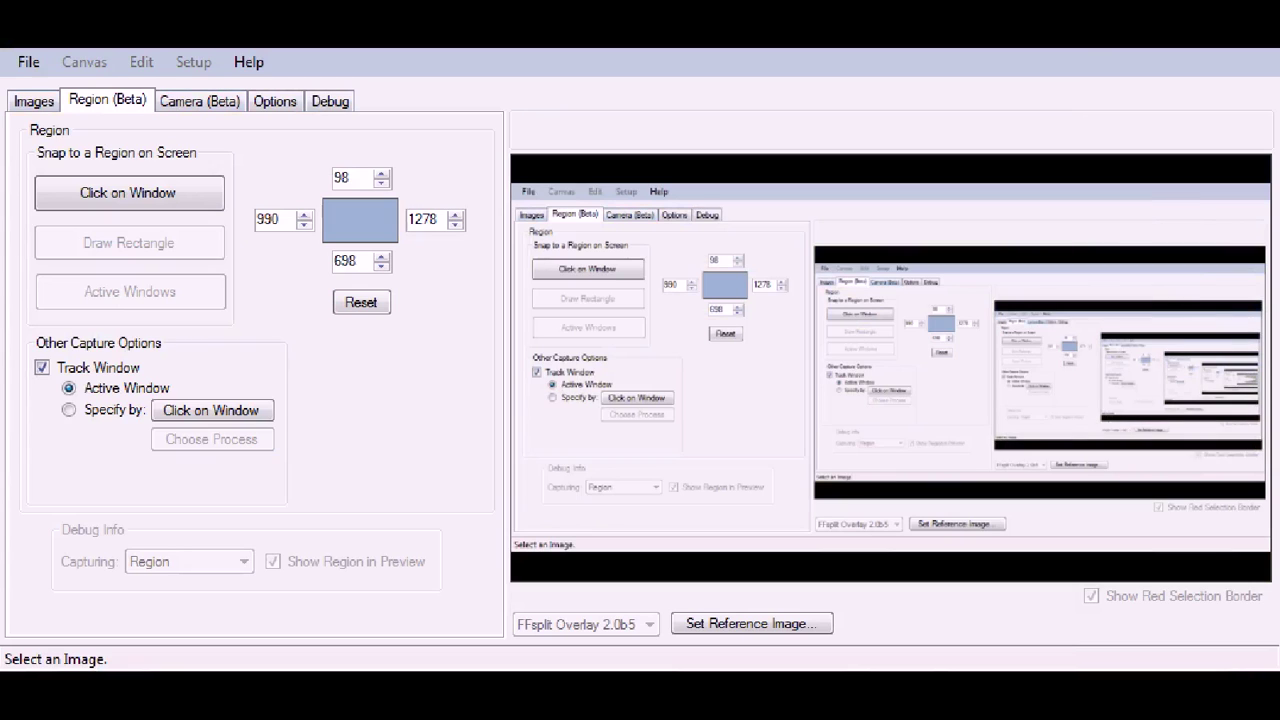
Review the overlay manager's image, region, camera source and capture quality settings
left_click(33, 101)
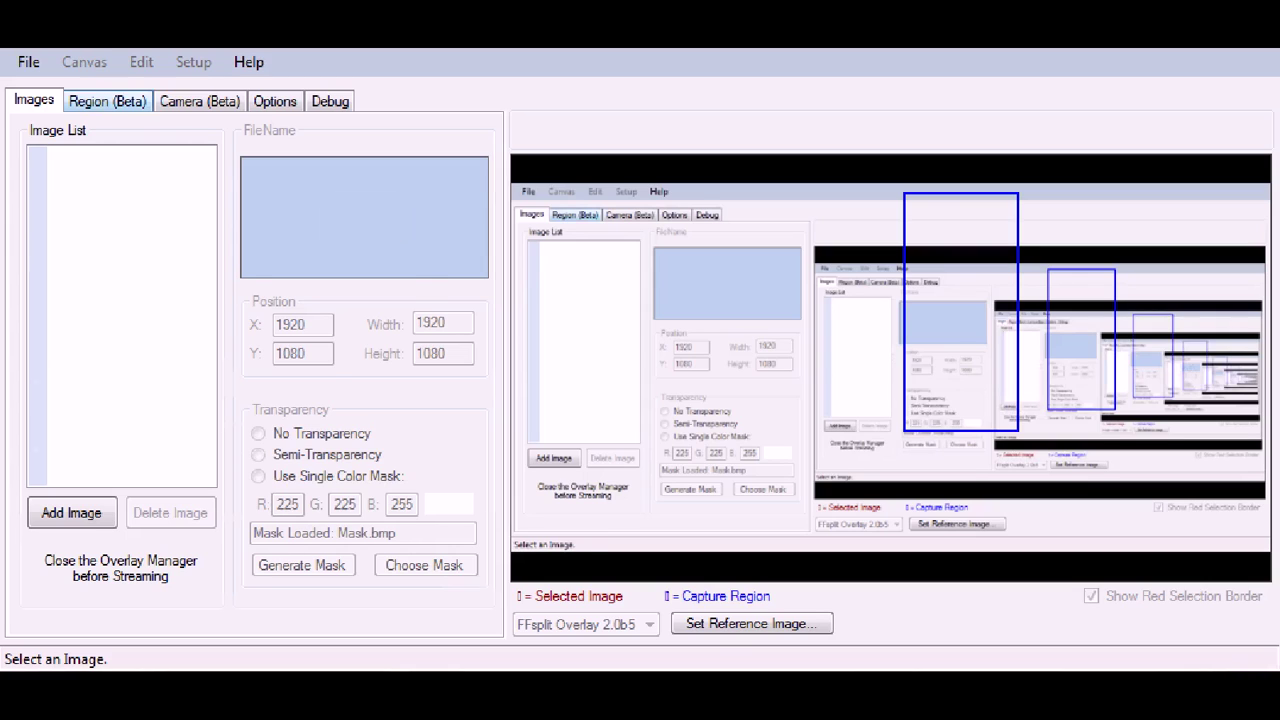
left_click(107, 101)
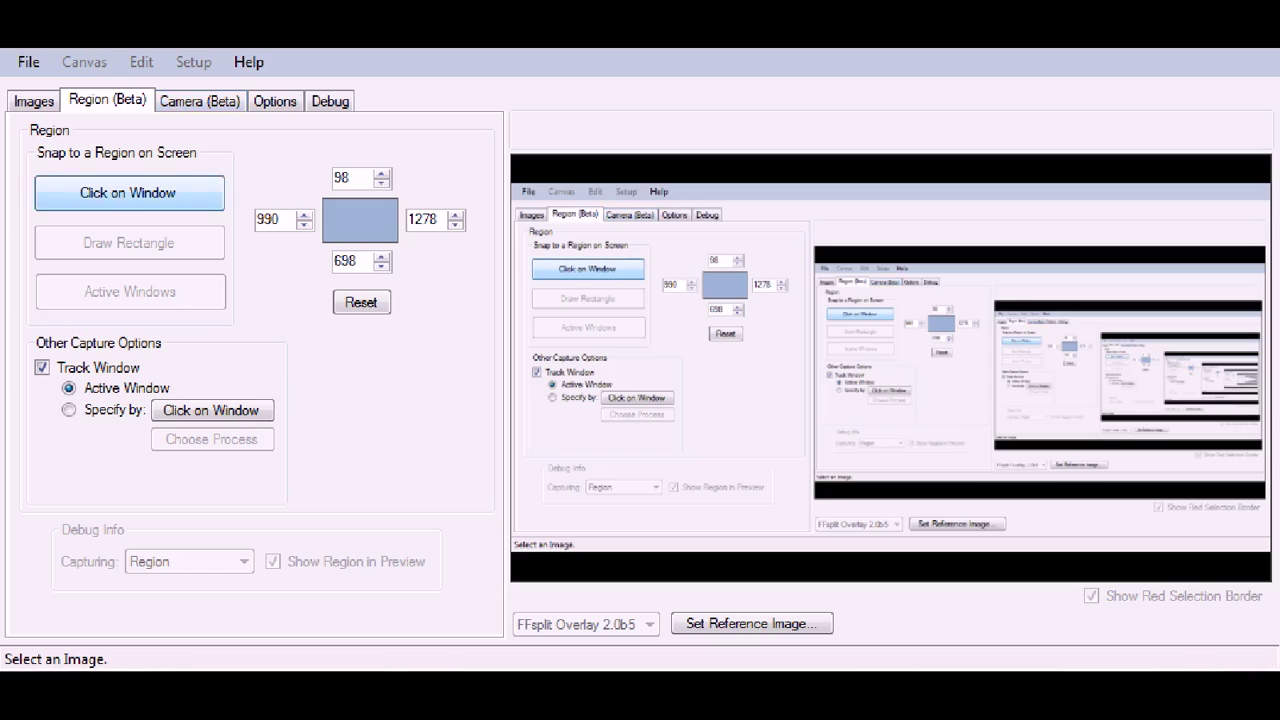
left_click(199, 101)
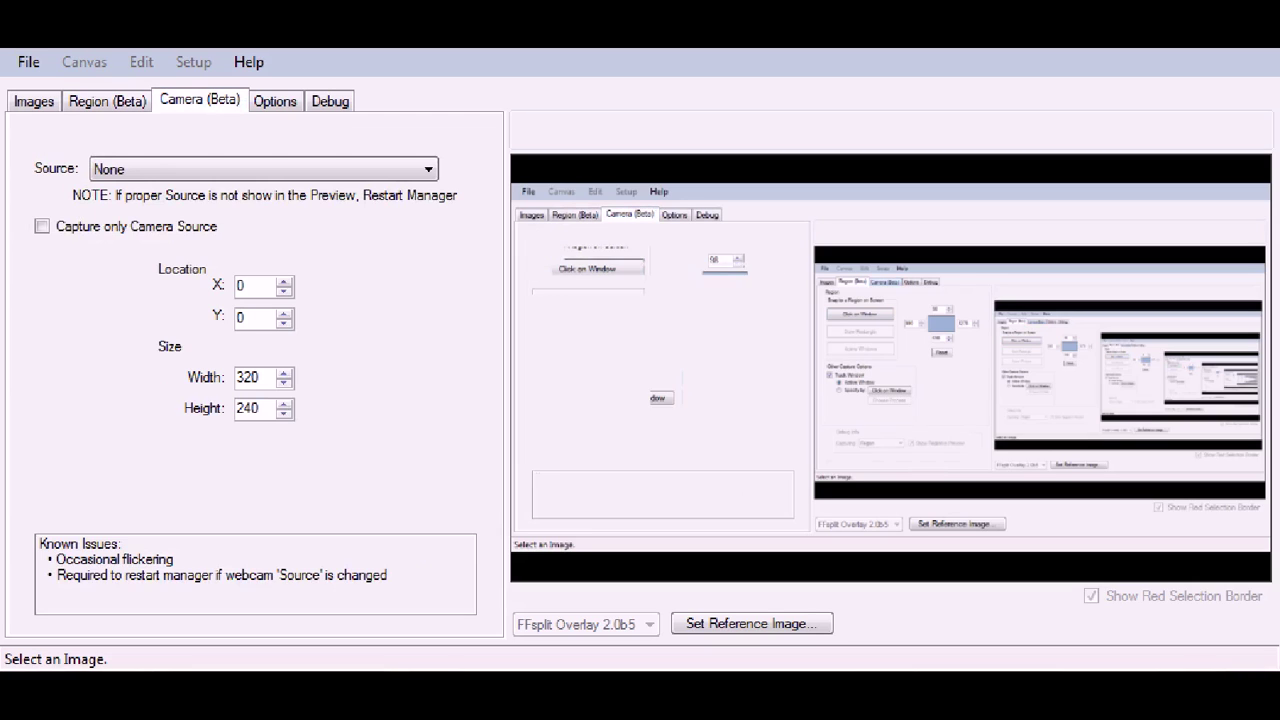
key("F4")
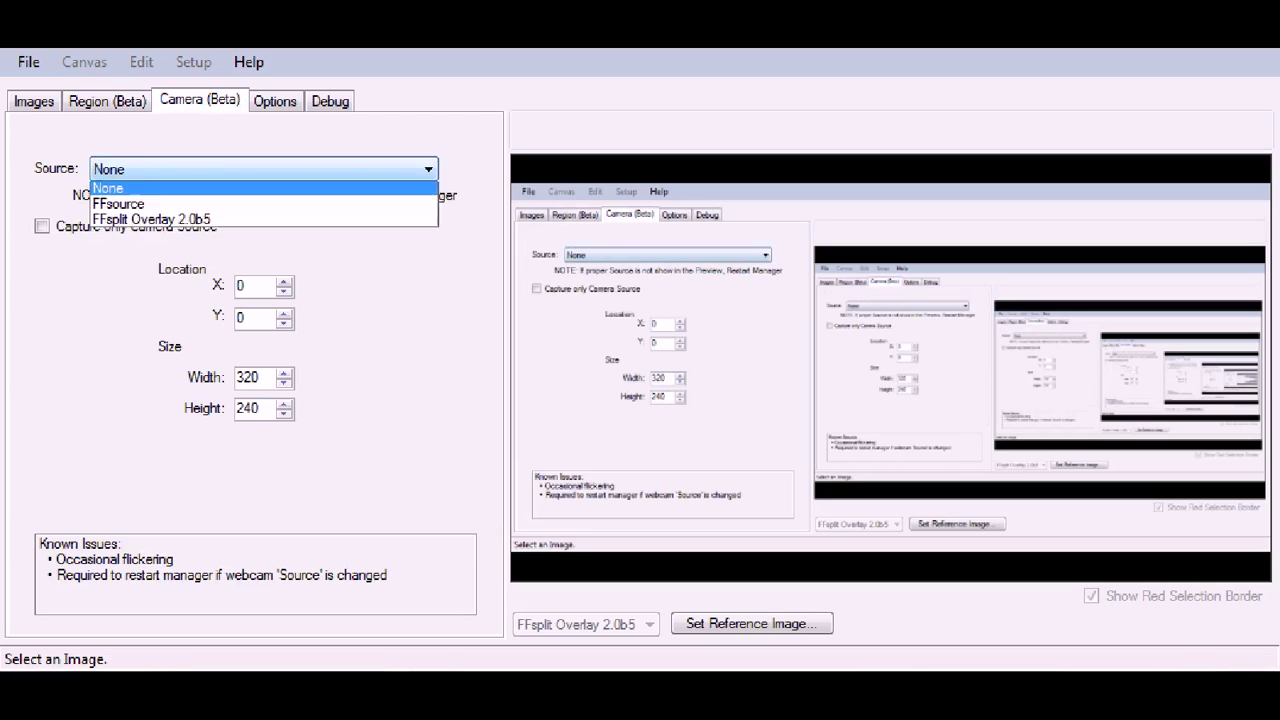
key("Return")
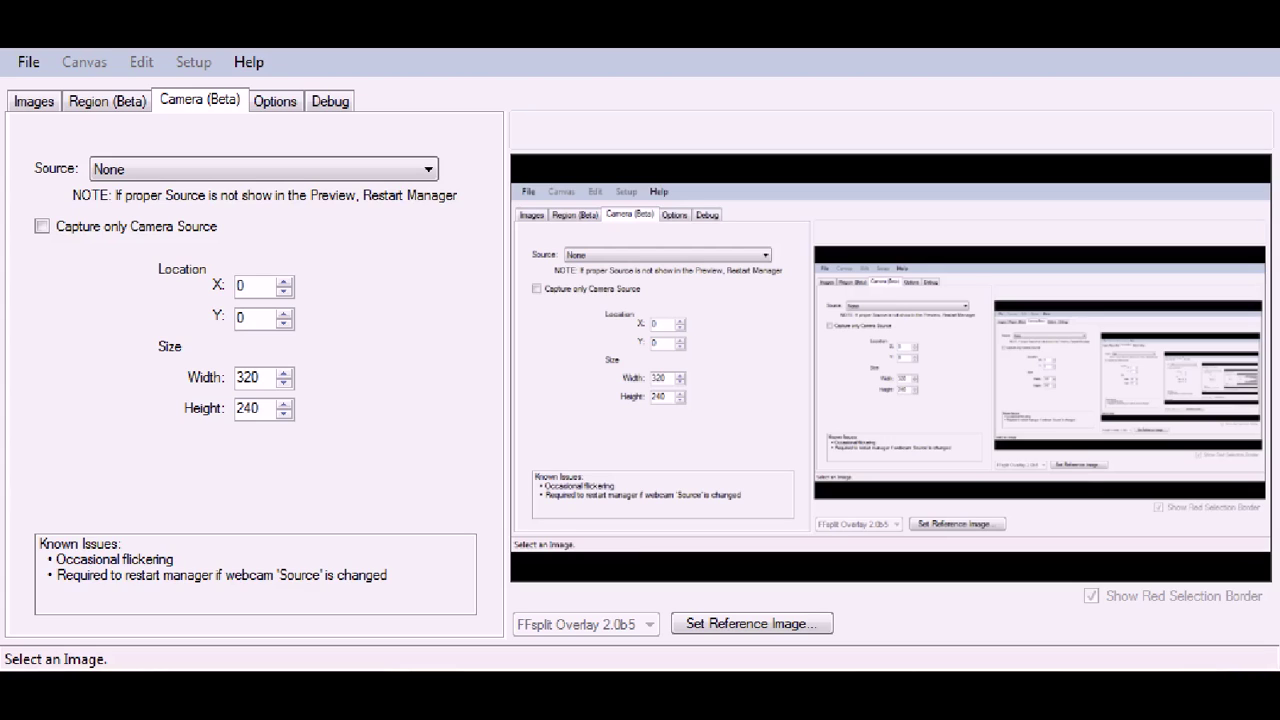
left_click(275, 101)
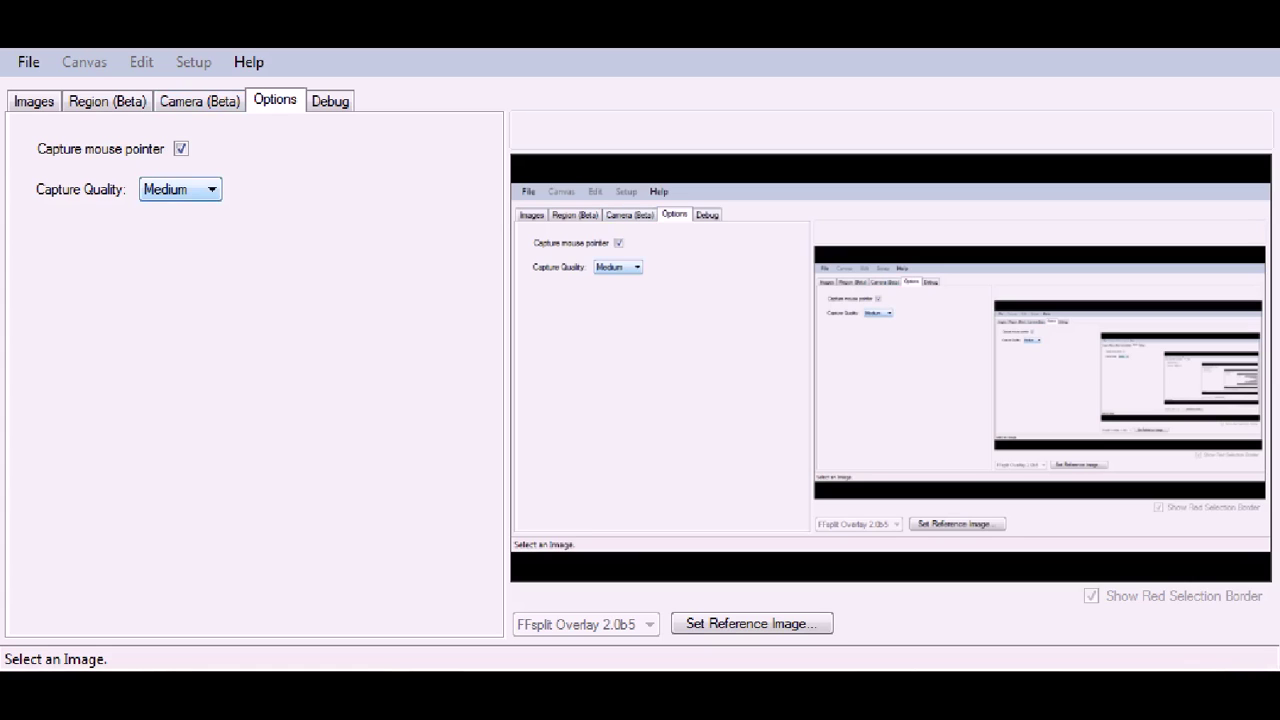
left_click(180, 189)
key("Escape")
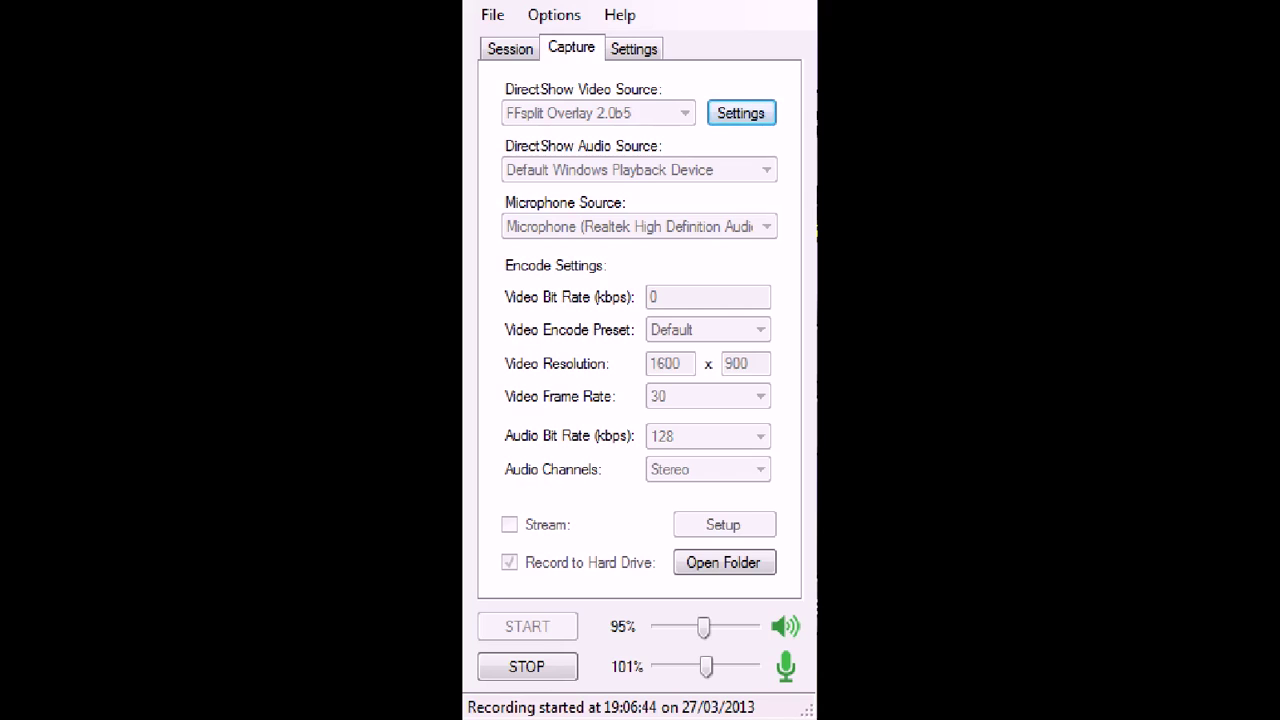
Open the recording folder from the capture settings and inspect the FFsplit MP4 file in it
left_click(723, 562)
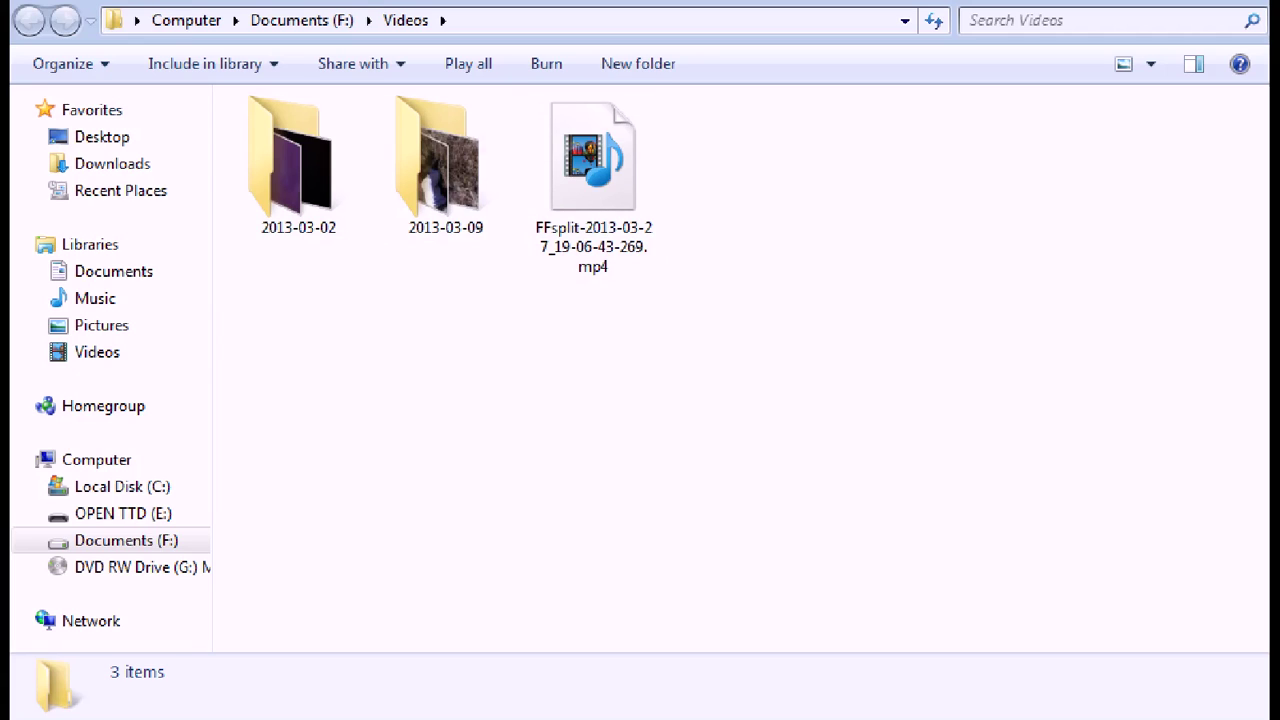
left_click(593, 185)
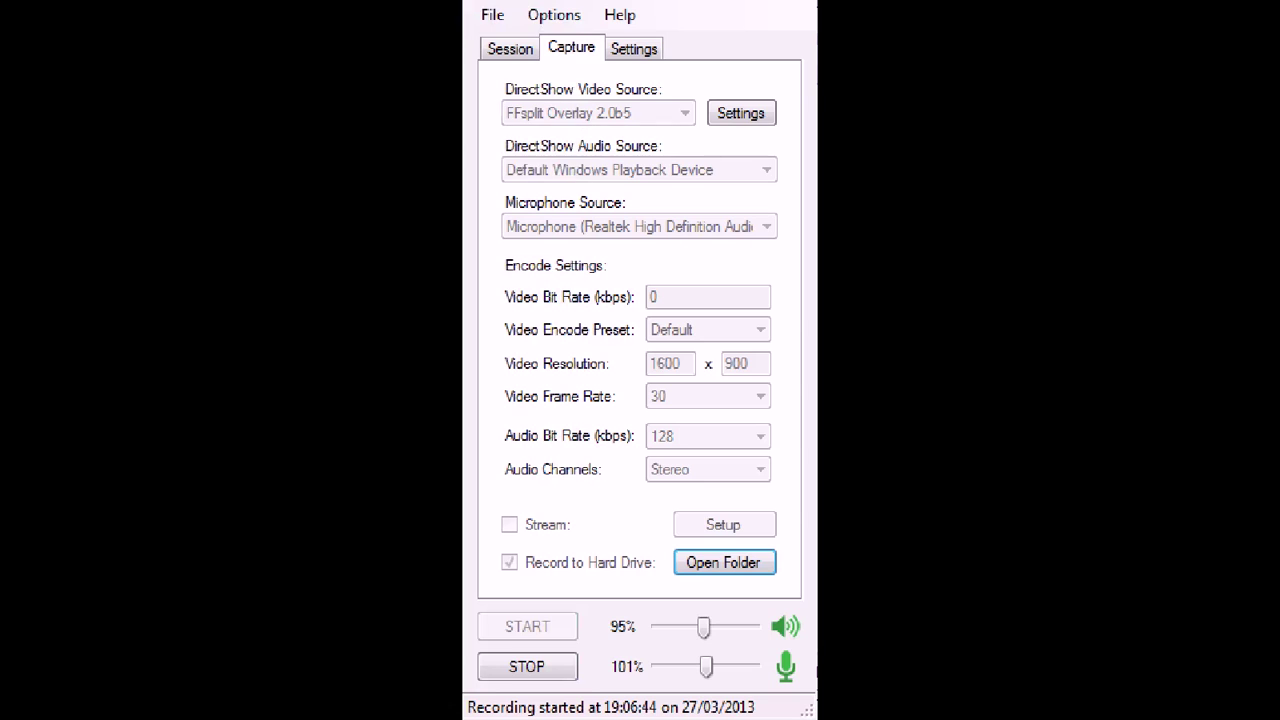
Show the recording folder and file format settings, and set the speaker volume to 104%
left_click(634, 48)
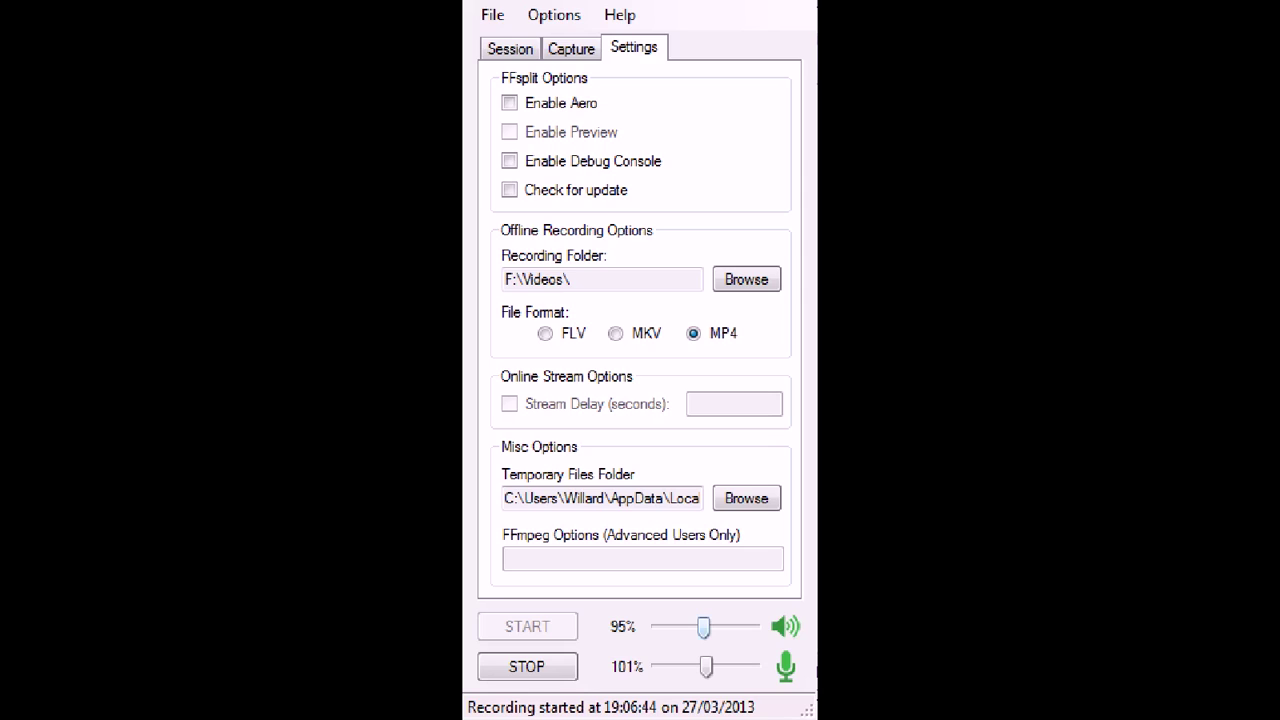
left_click_drag(703, 627, 707, 627)
Look over the available hotkey and stream setup options, the capture settings and the current session's statistics
key("alt+o")
key("Down")
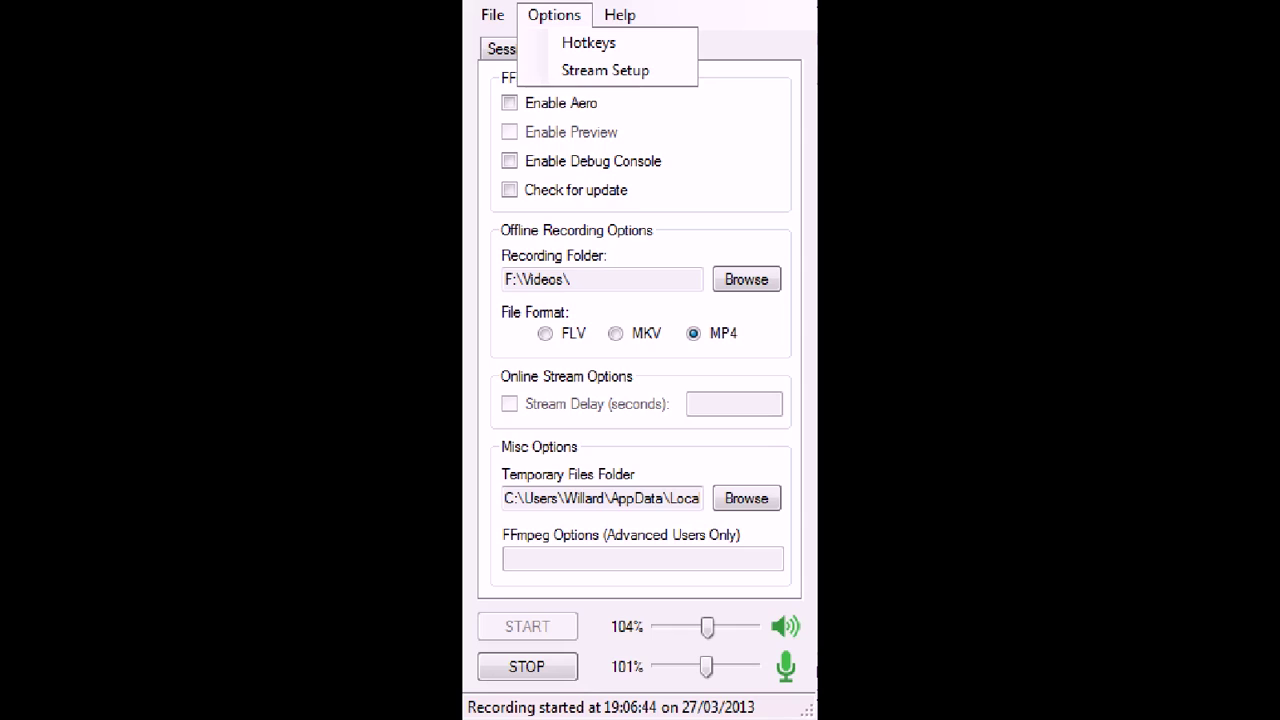
key("Escape")
key("Escape")
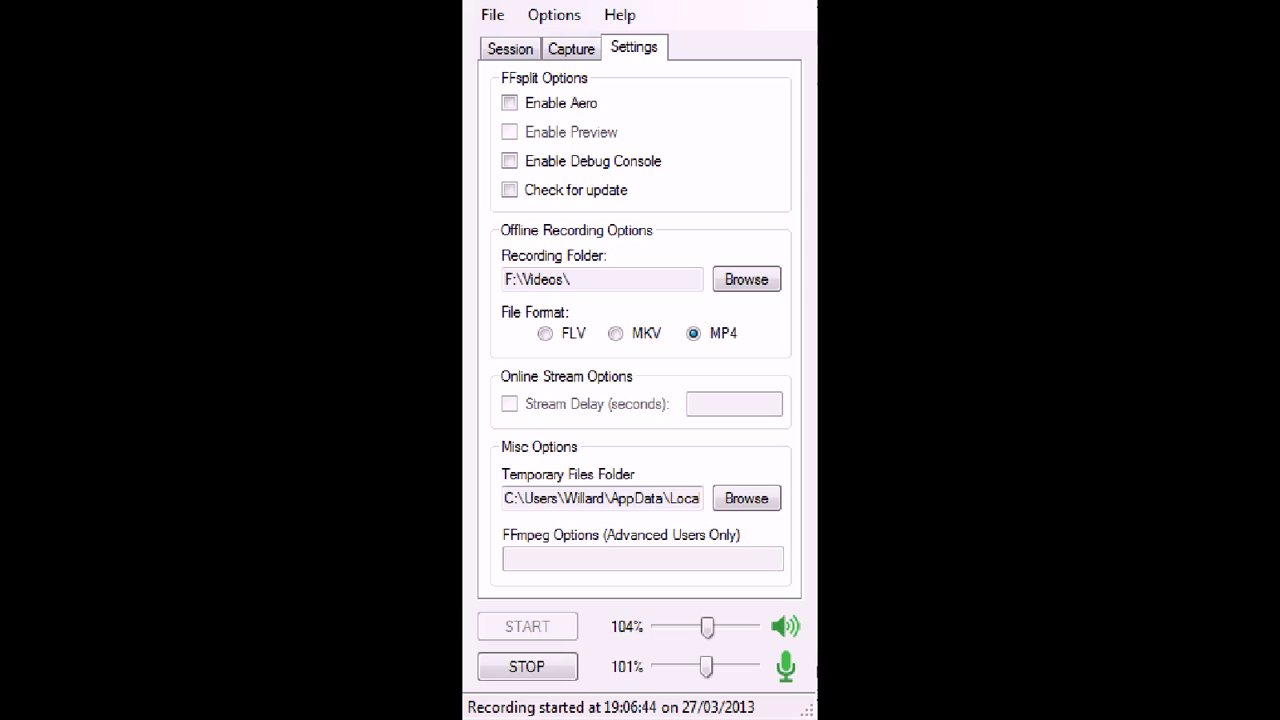
left_click(571, 48)
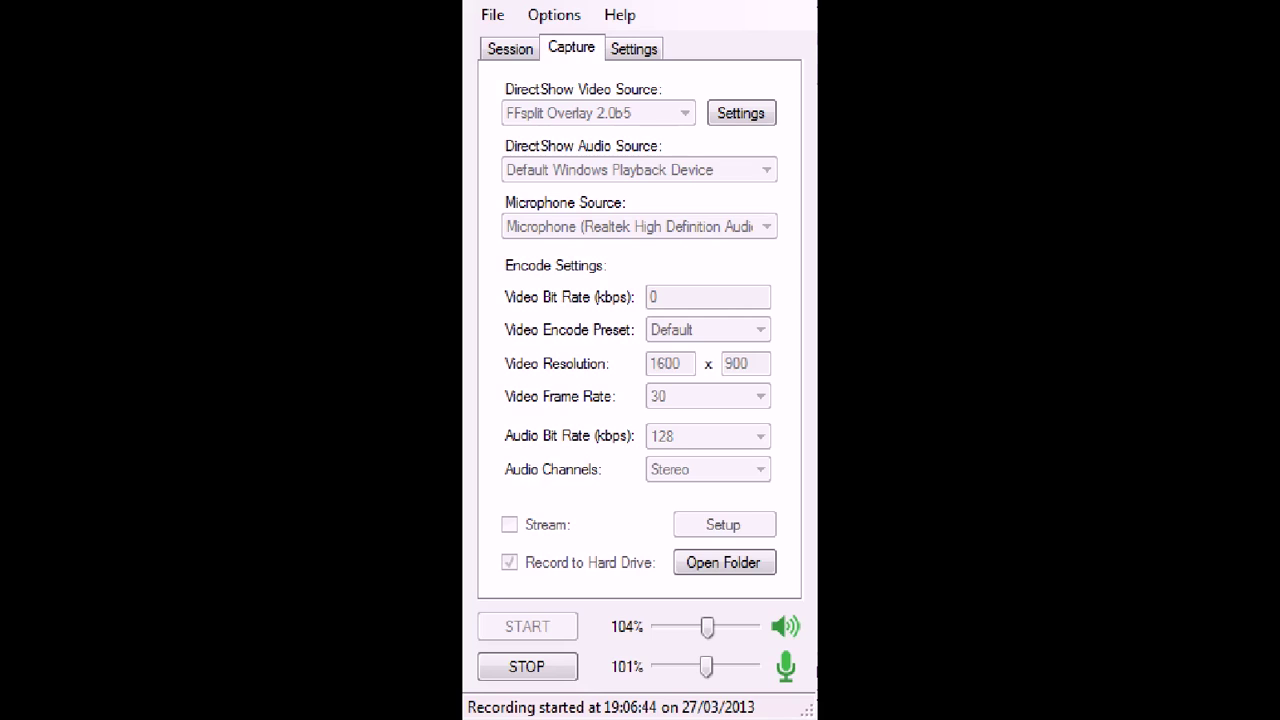
left_click(510, 48)
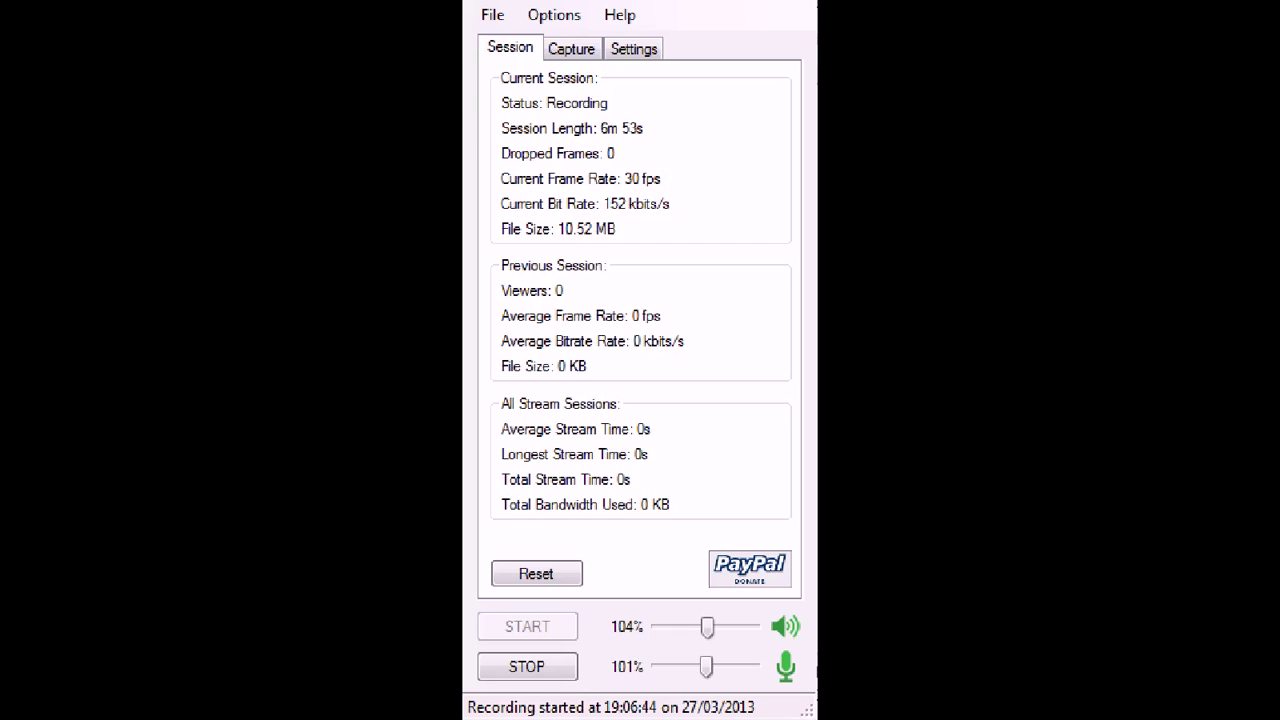
key("alt")
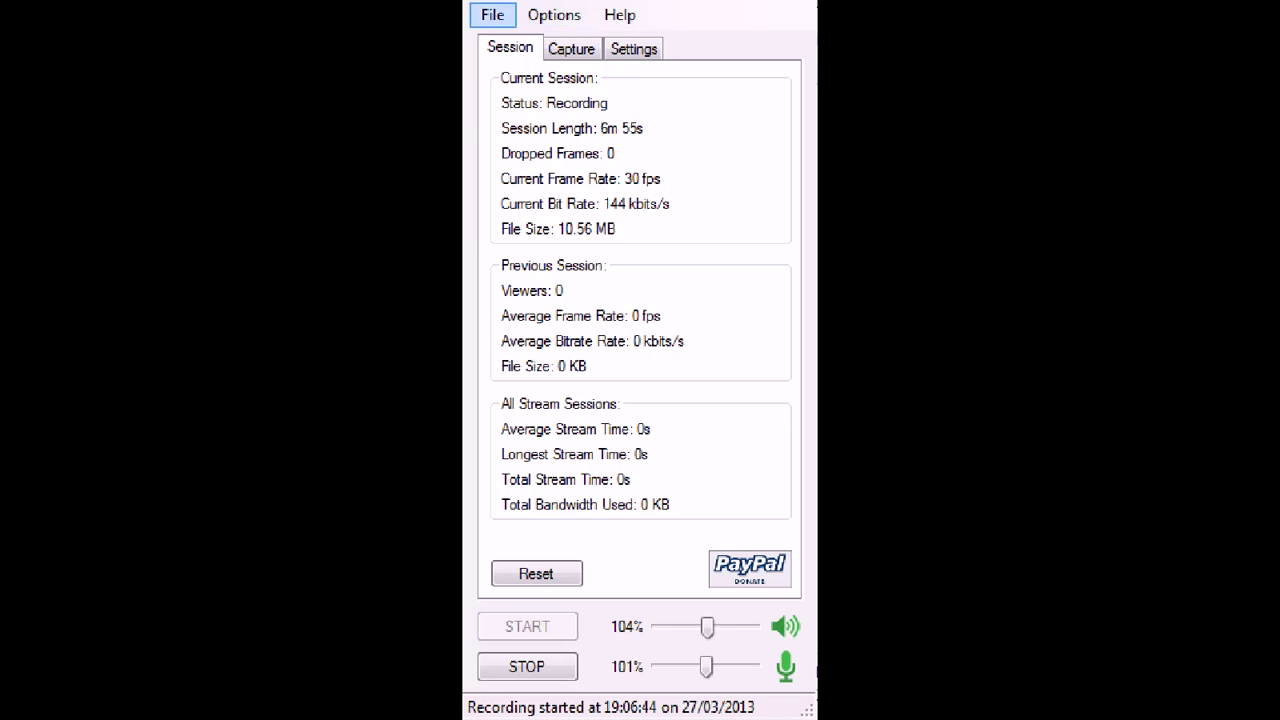
key("Down")
key("Right")
key("Right")
key("Escape")
key("Escape")
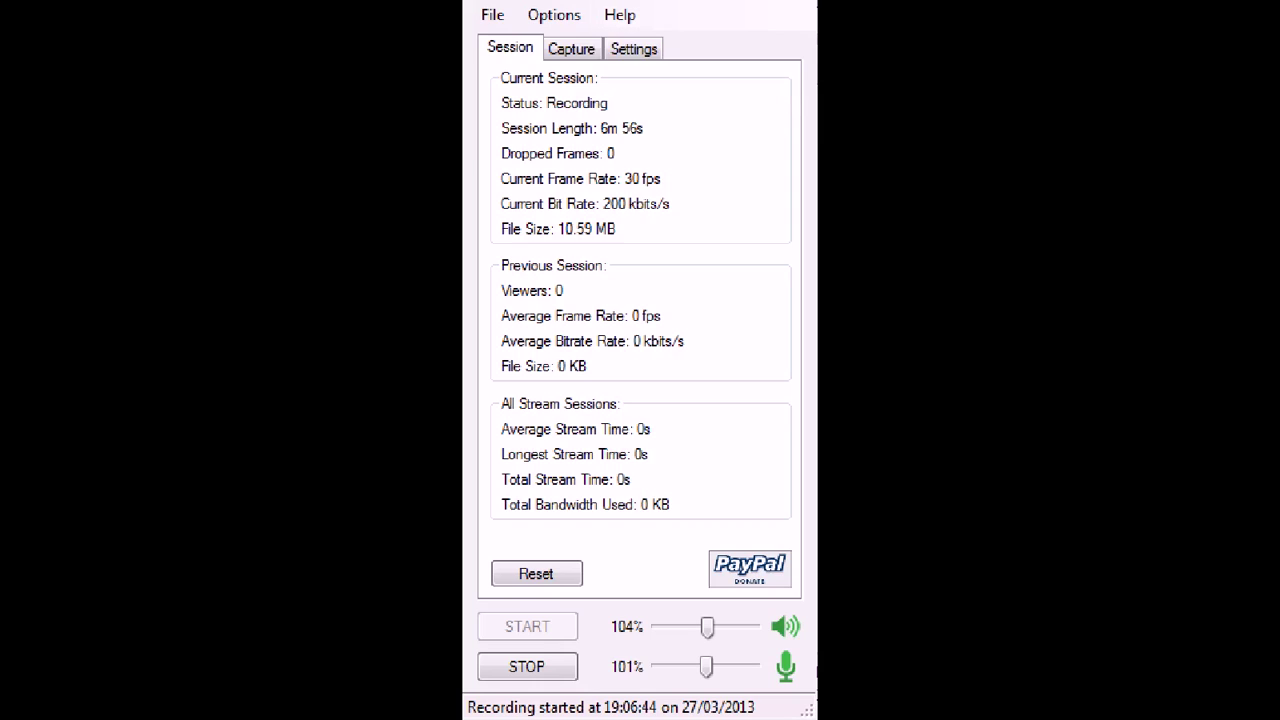
Switch to Minecraft and load the singleplayer creative world named New World
key("ctrl+Tab")
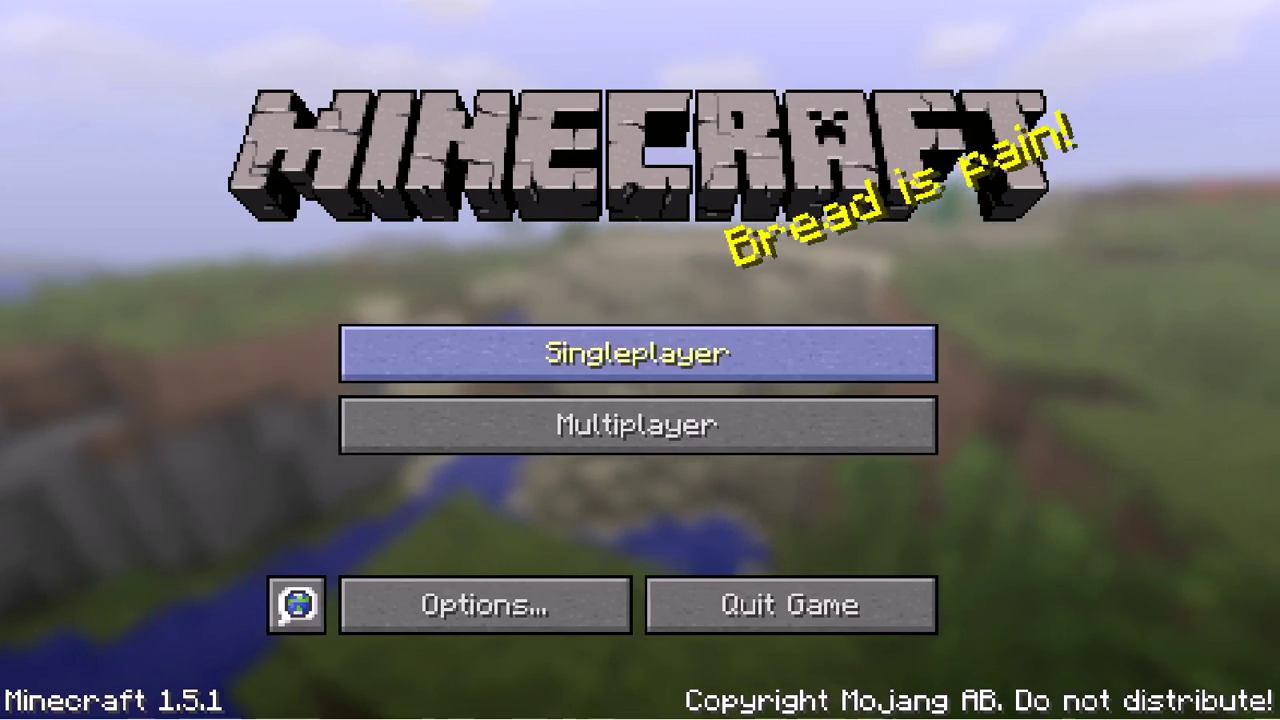
left_click(637, 349)
left_click(638, 262)
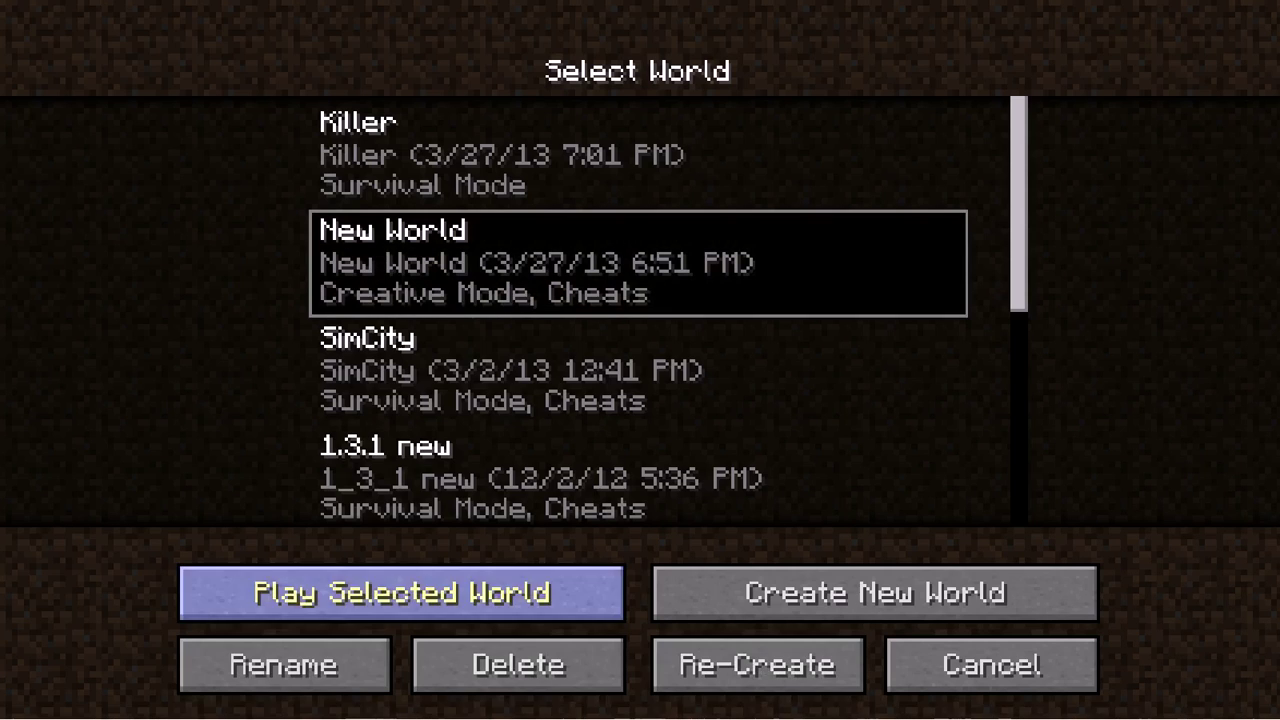
left_click(401, 593)
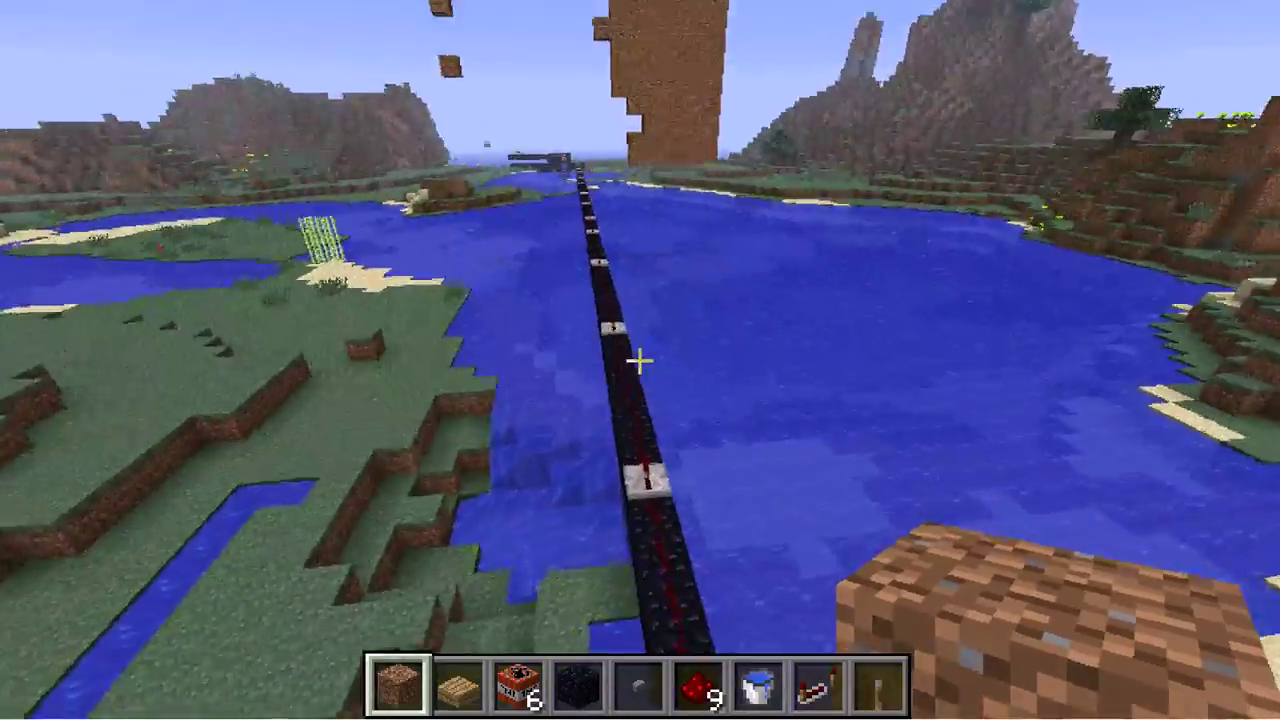
Fly along the redstone line across the lake and examine the TNT cannon and the damaged dirt walls
key("shift")
key("a")
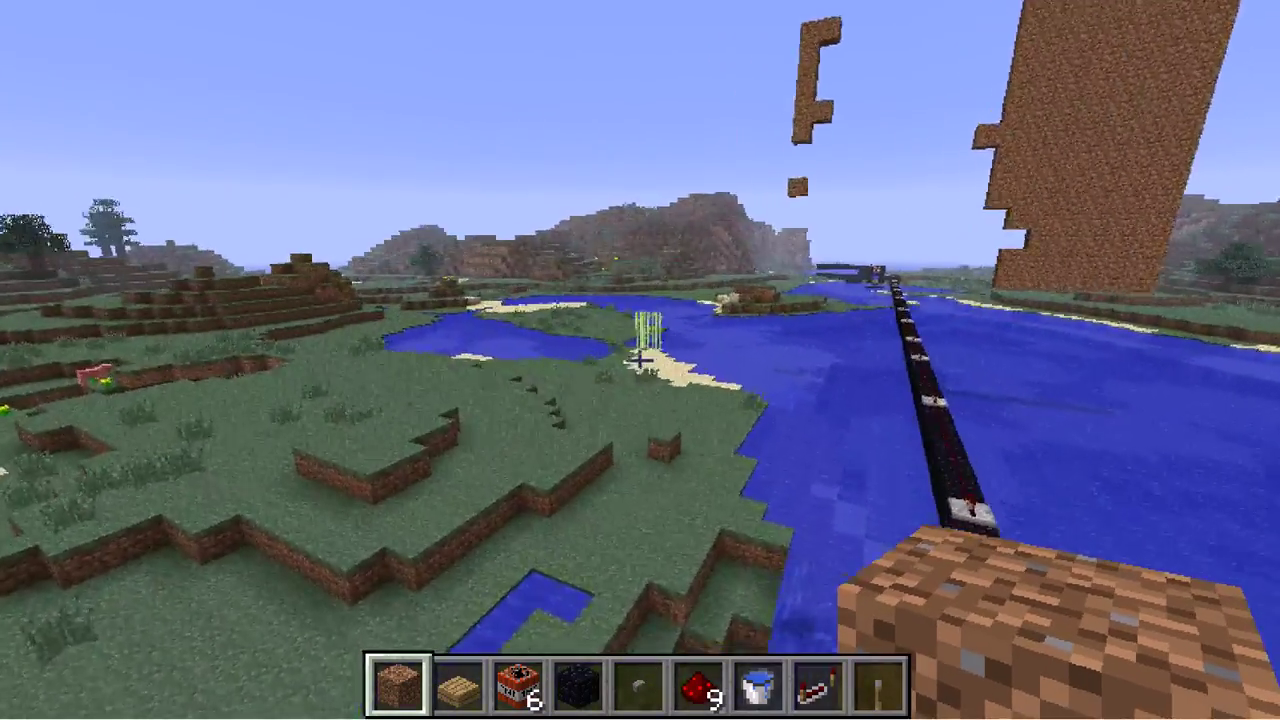
key("w")
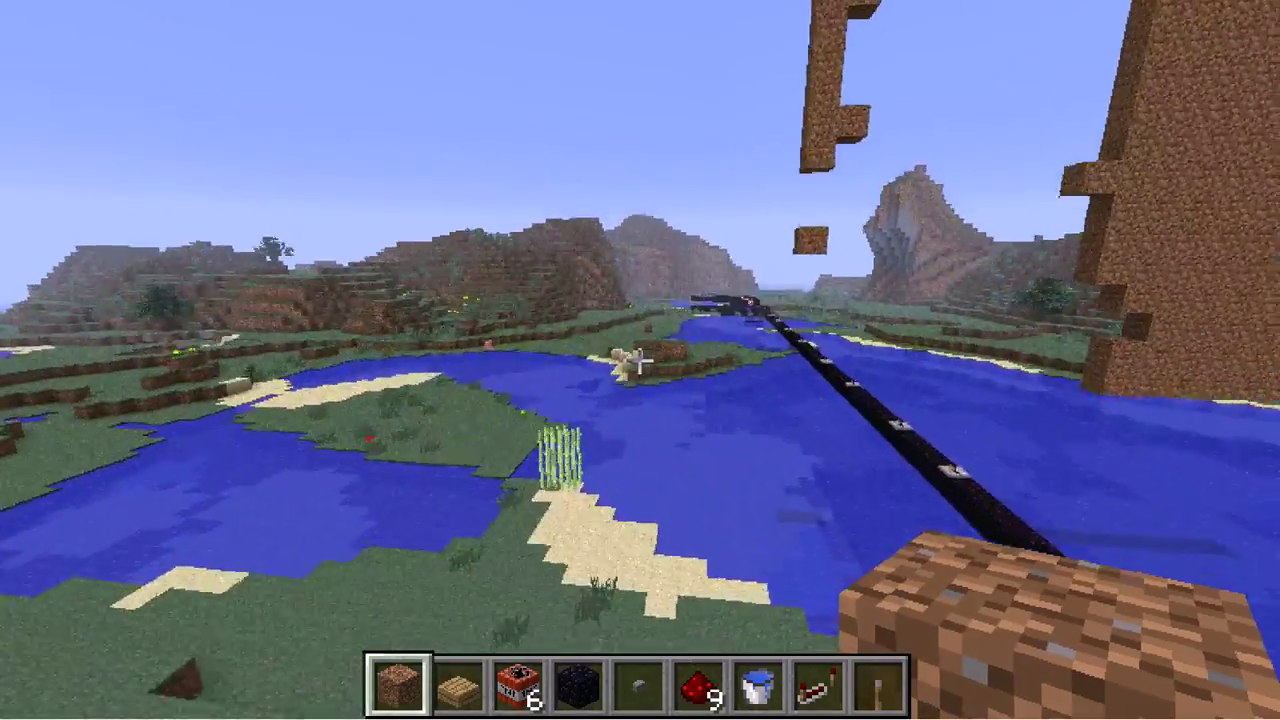
key("w")
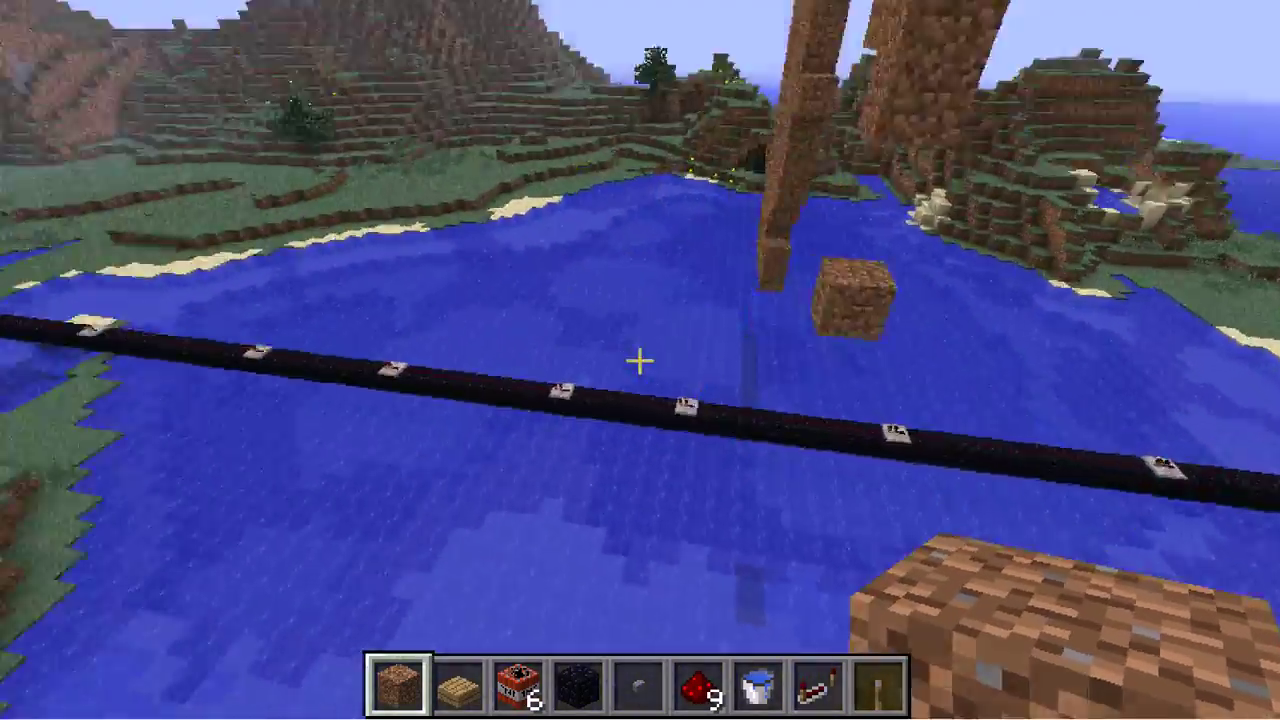
key("d")
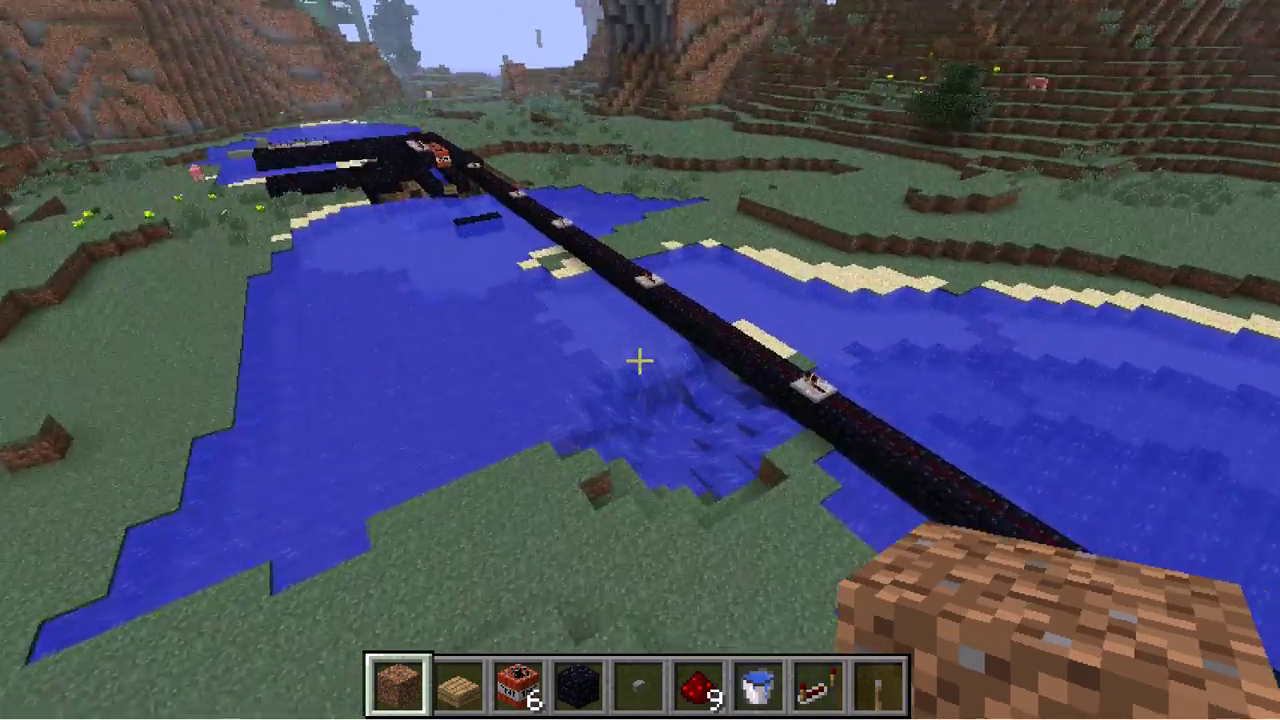
key("d")
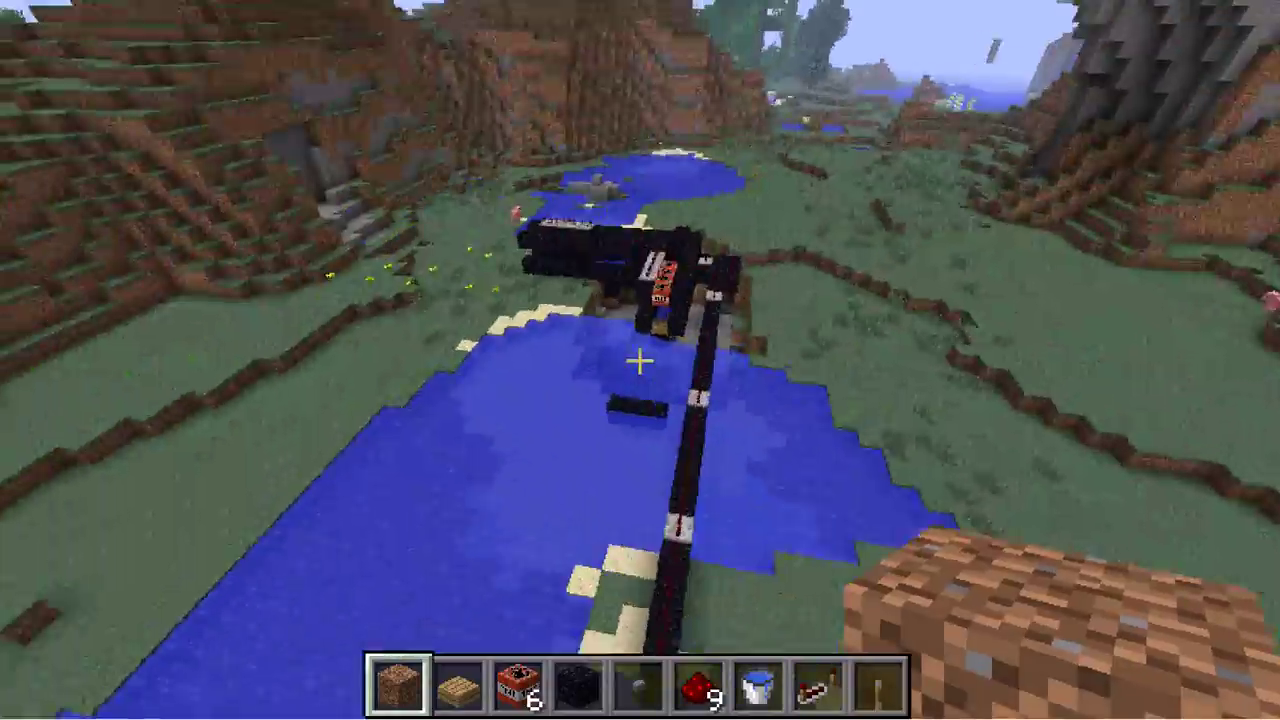
key("d")
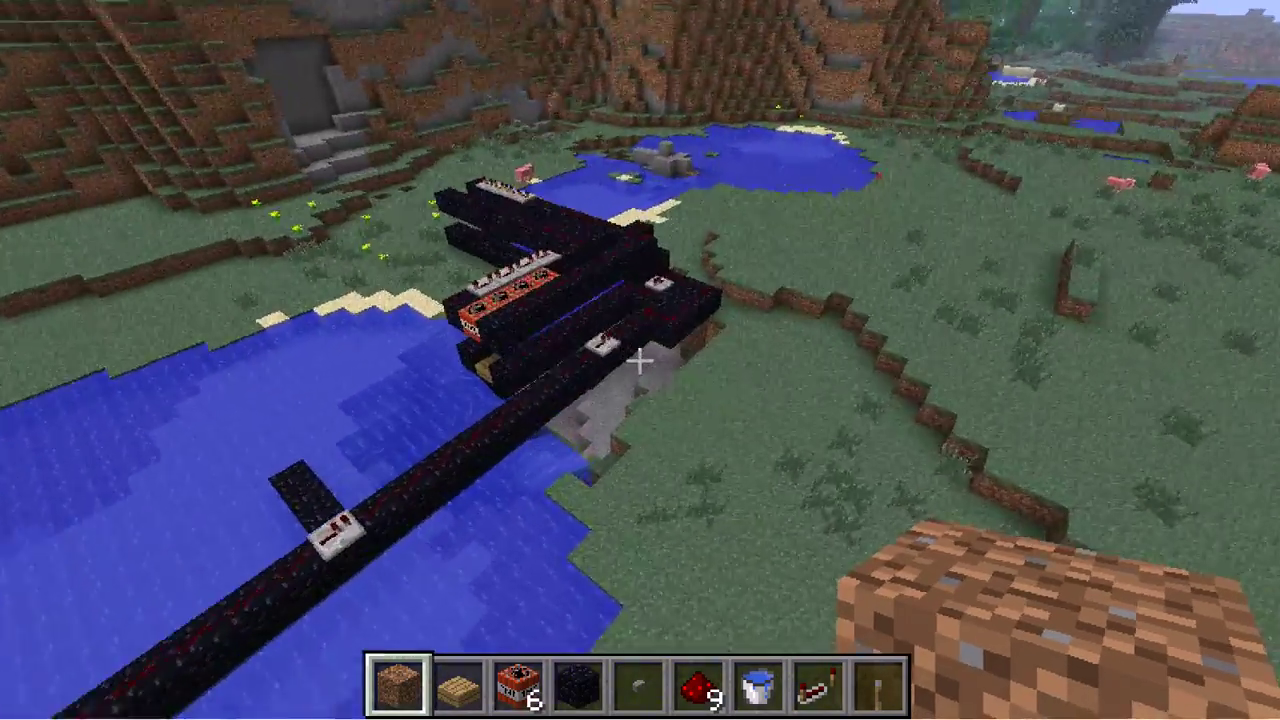
key("d")
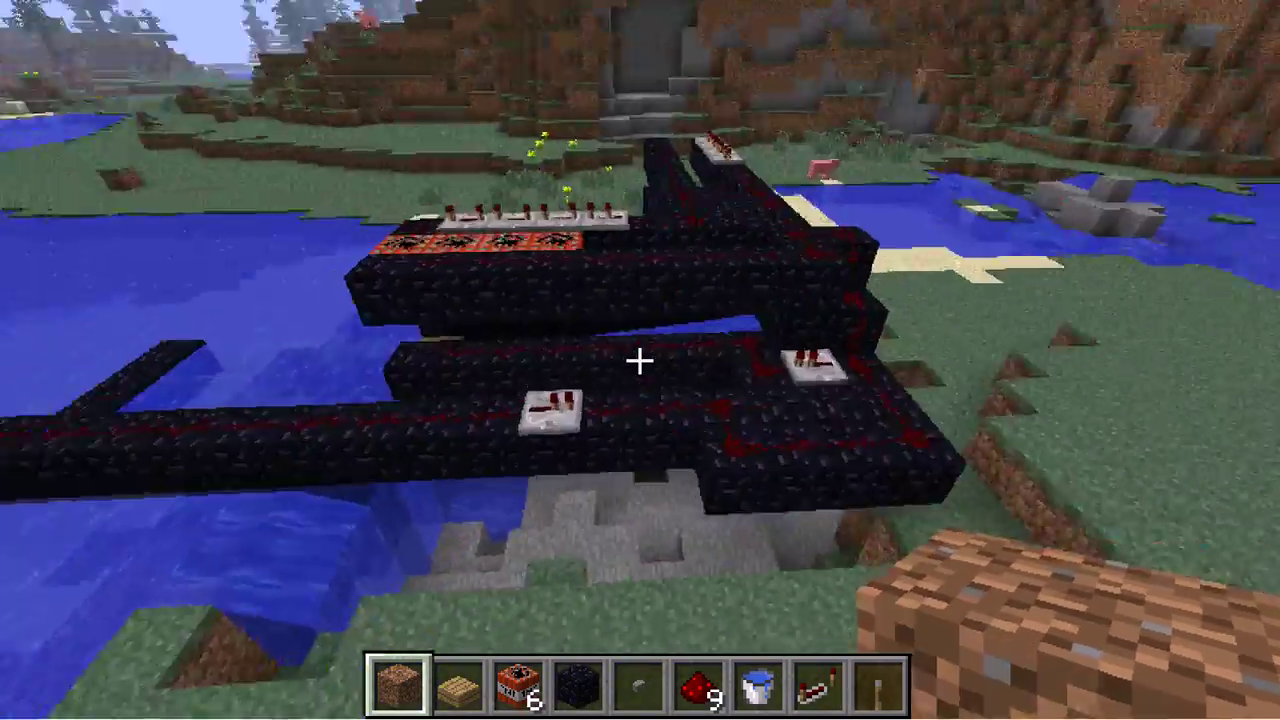
key("w")
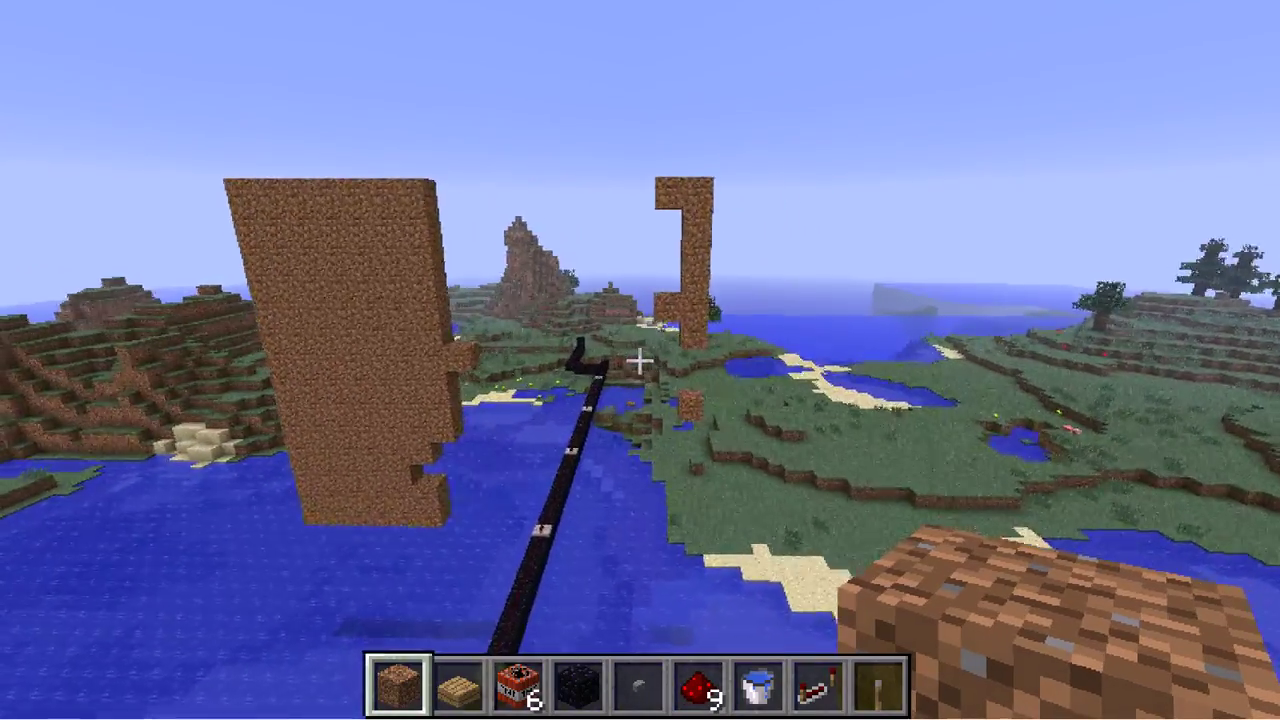
key("w")
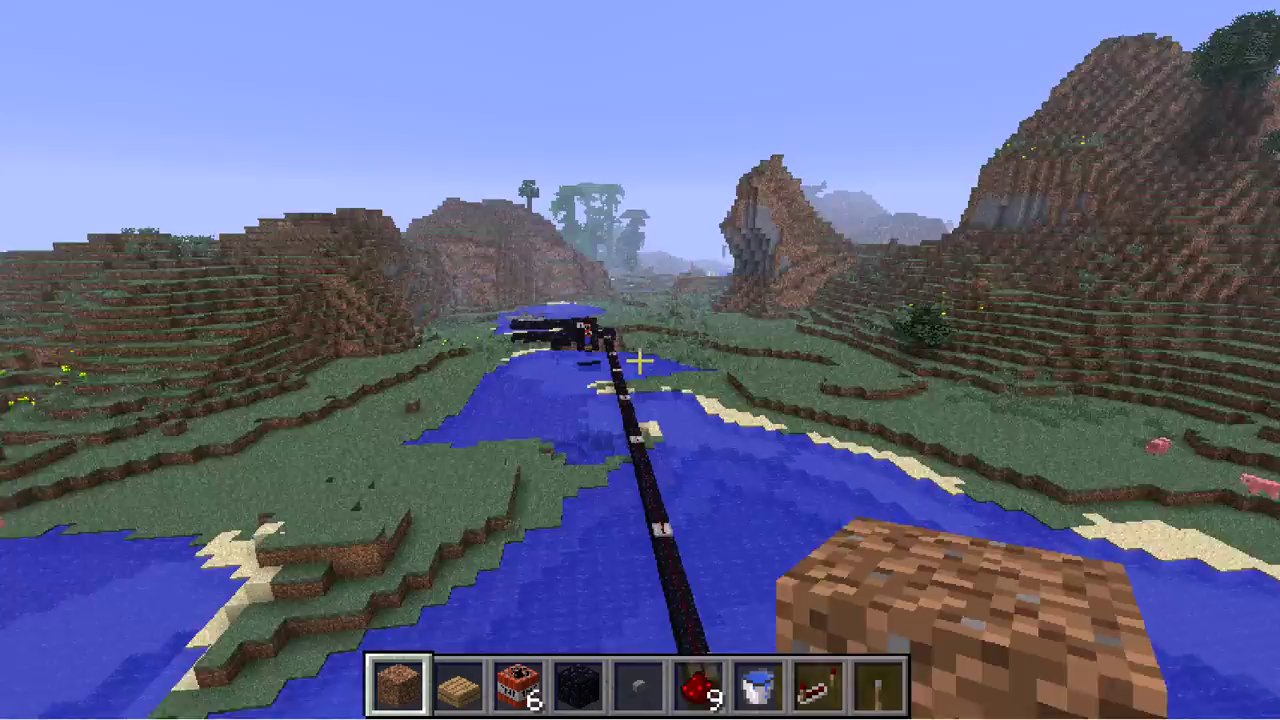